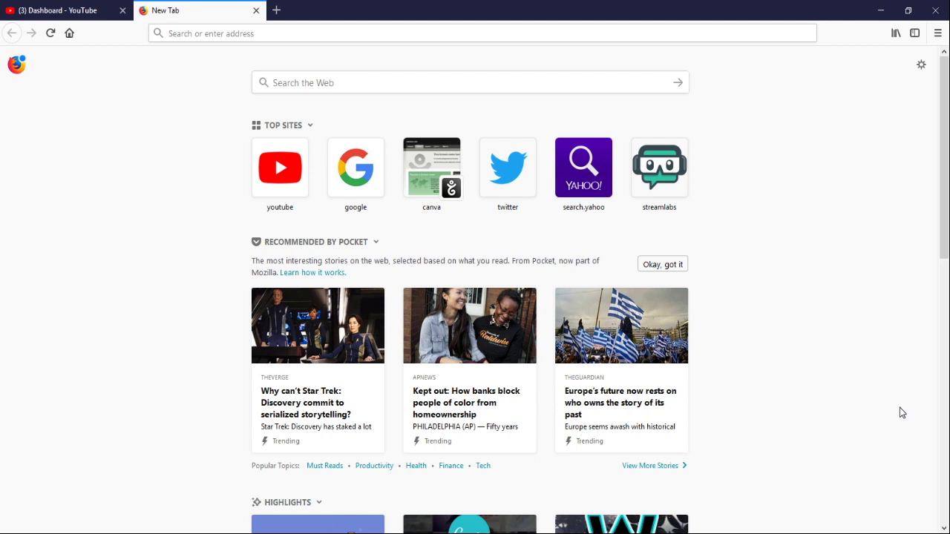
- Search Google for 'obs', open the Open Broadcaster Software | Home result, then switch to OBS Studio
click(363, 35)
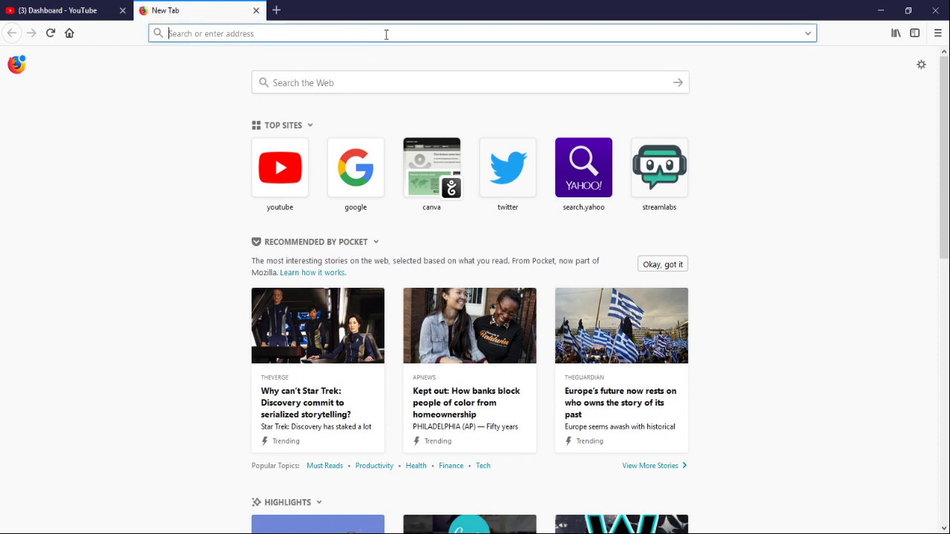
text(obs)
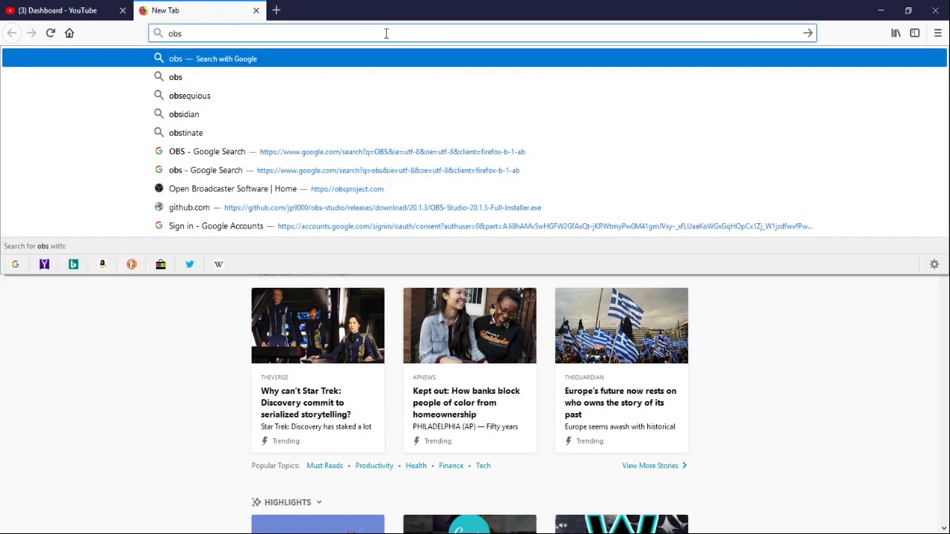
key(Return)
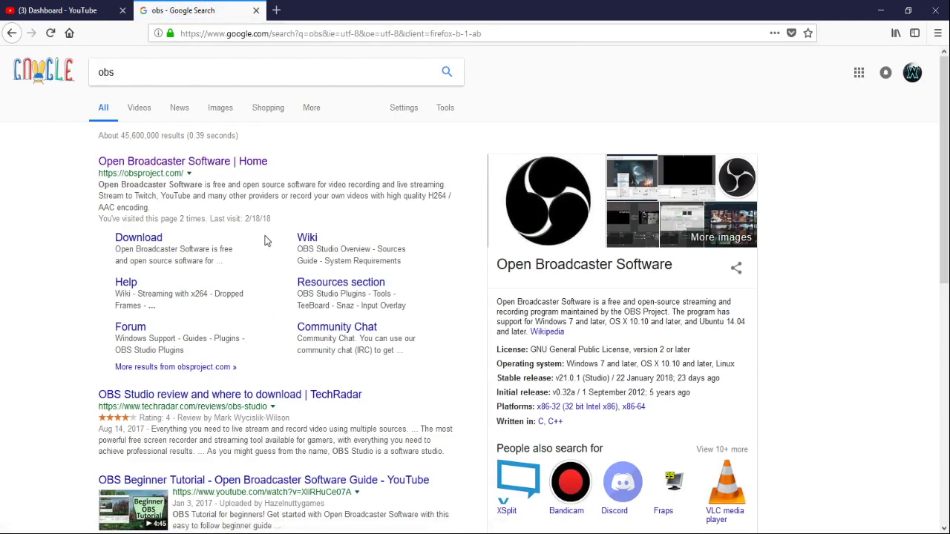
click(239, 164)
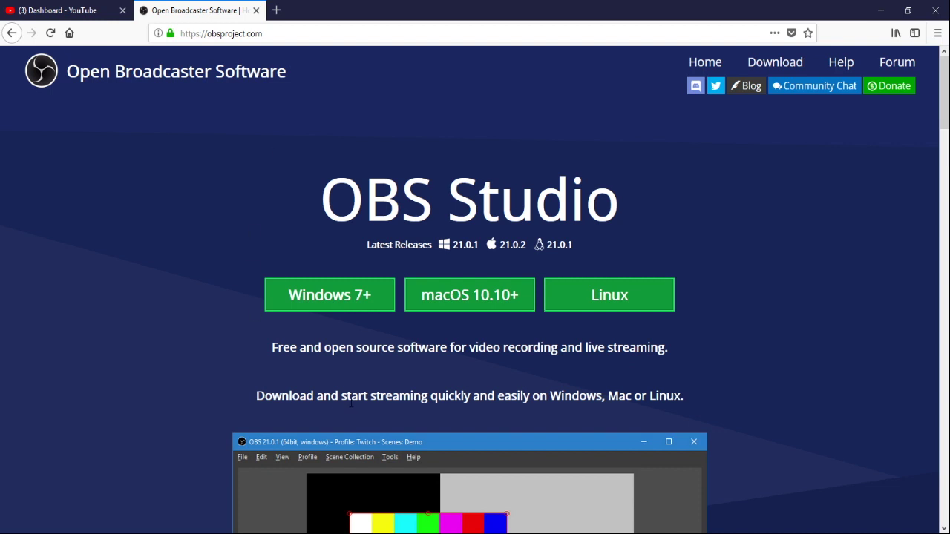
key(alt+Tab)
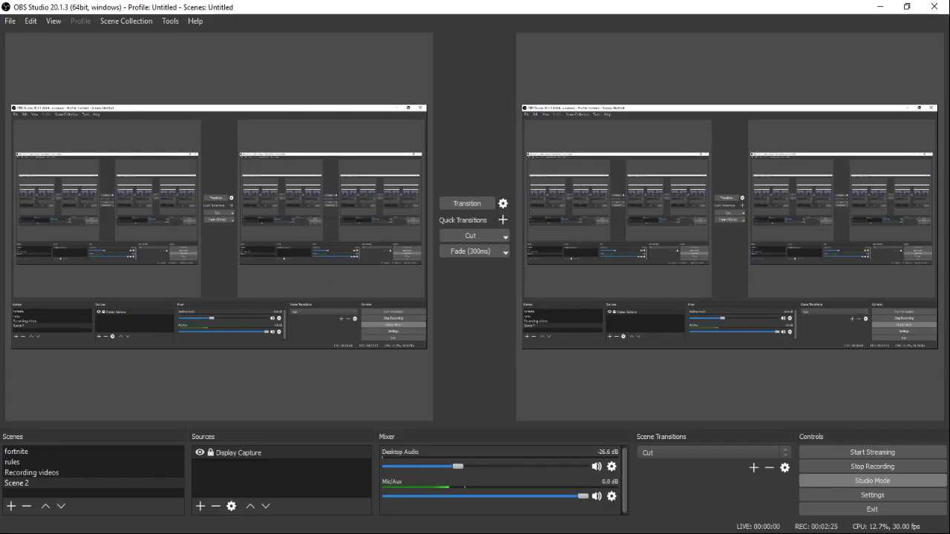
- Create a scene with the default name Scene 3 and another named 'ROS'
click(11, 506)
click(451, 293)
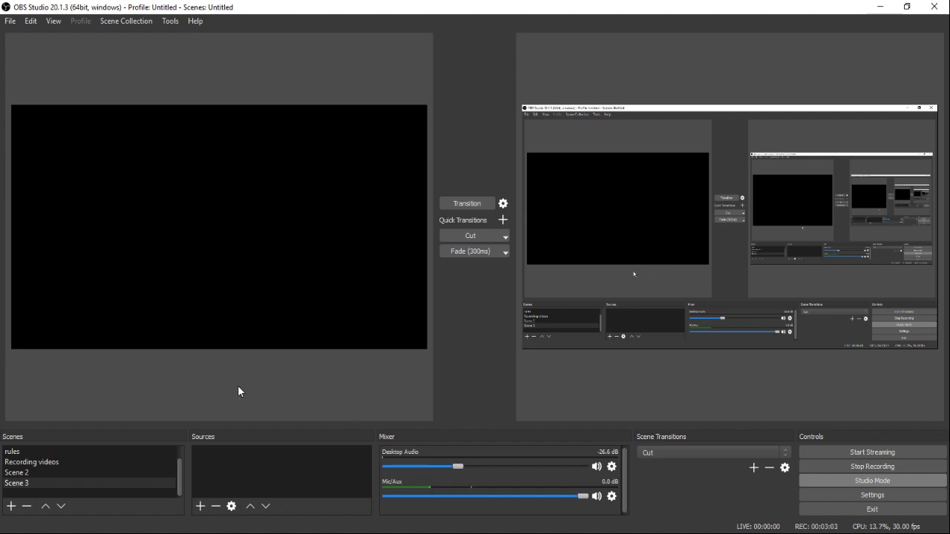
click(10, 508)
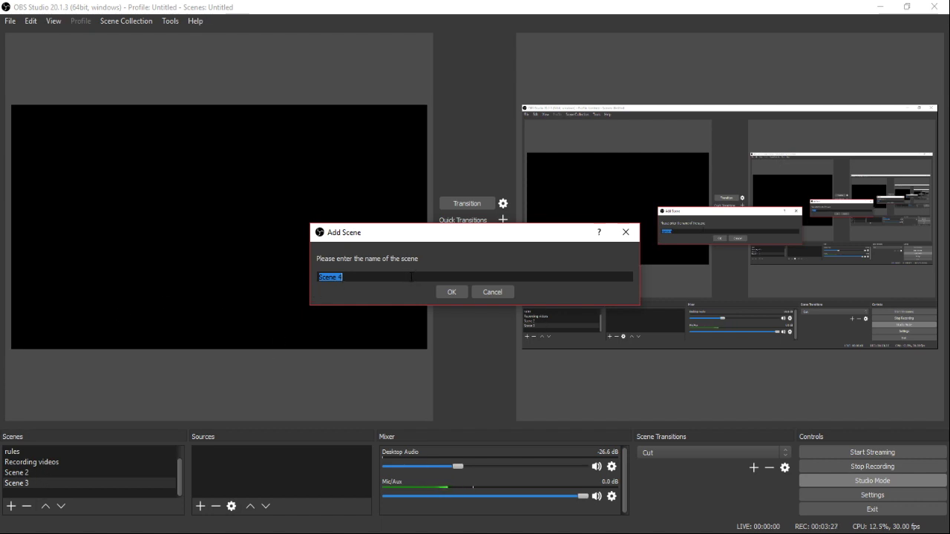
text(ROS)
click(450, 293)
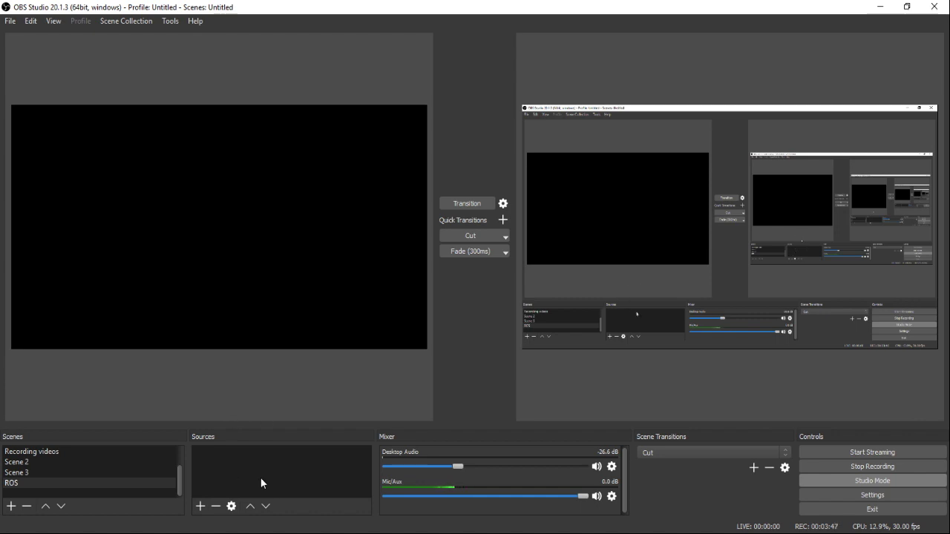
click(200, 508)
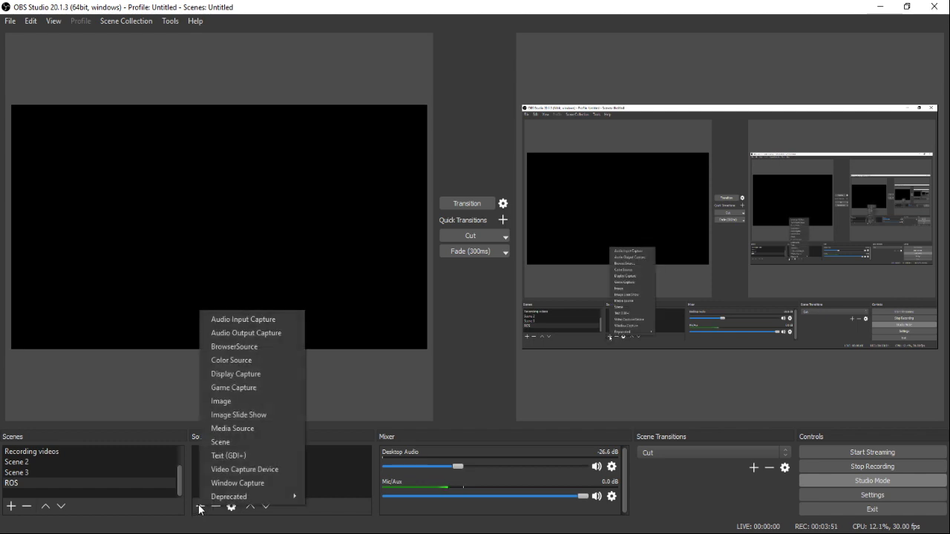
- Add a new Game Capture source named Game Capture 4 to the ROS scene
click(243, 388)
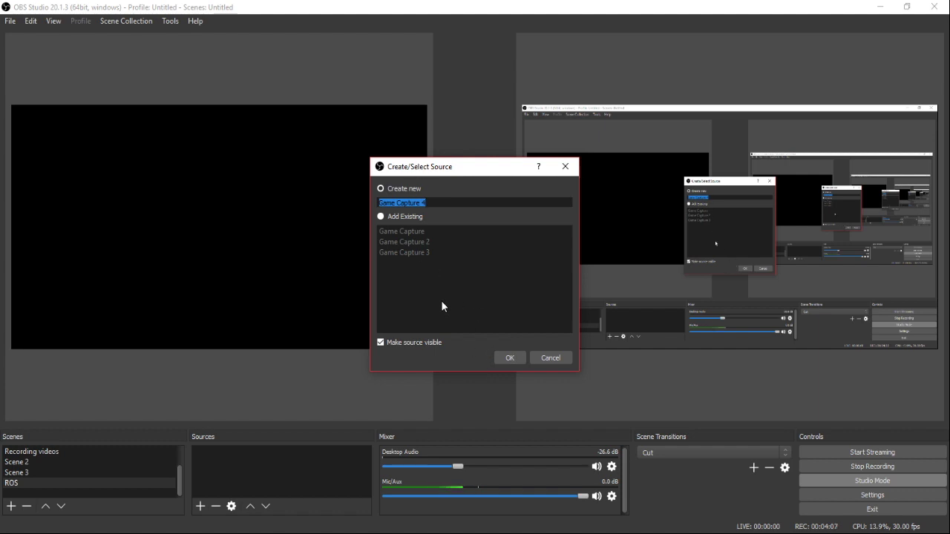
click(508, 359)
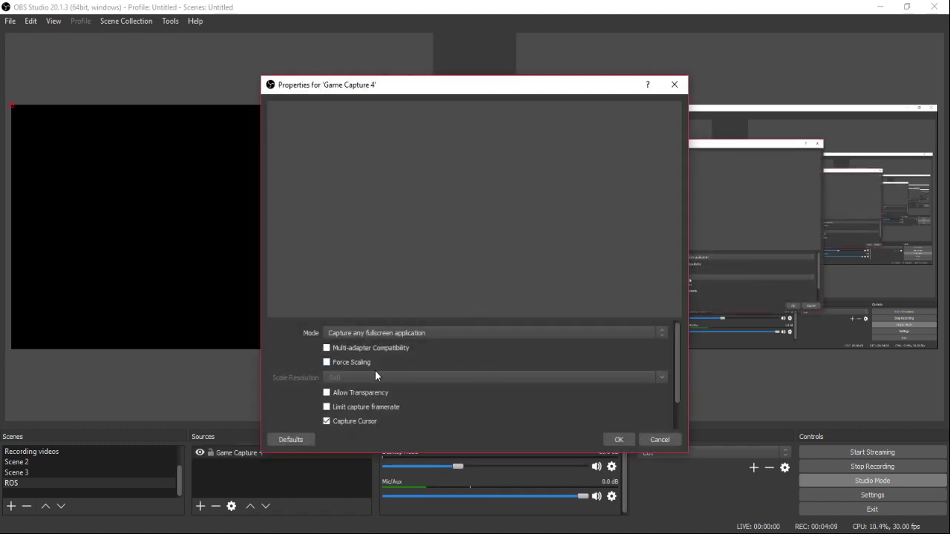
click(402, 331)
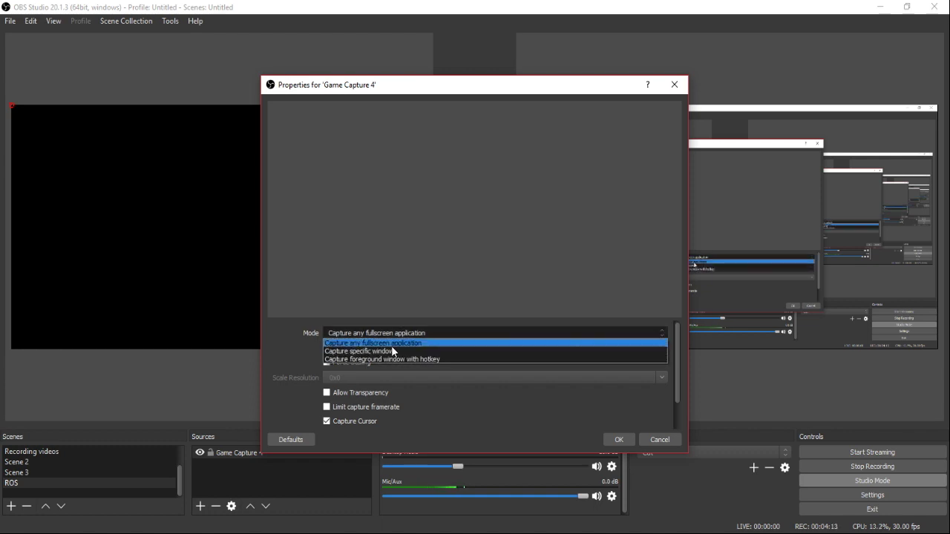
- Set Game Capture 4 to Capture specific window on ros.exe Rules of Survival, keeping cursor capture on
click(394, 352)
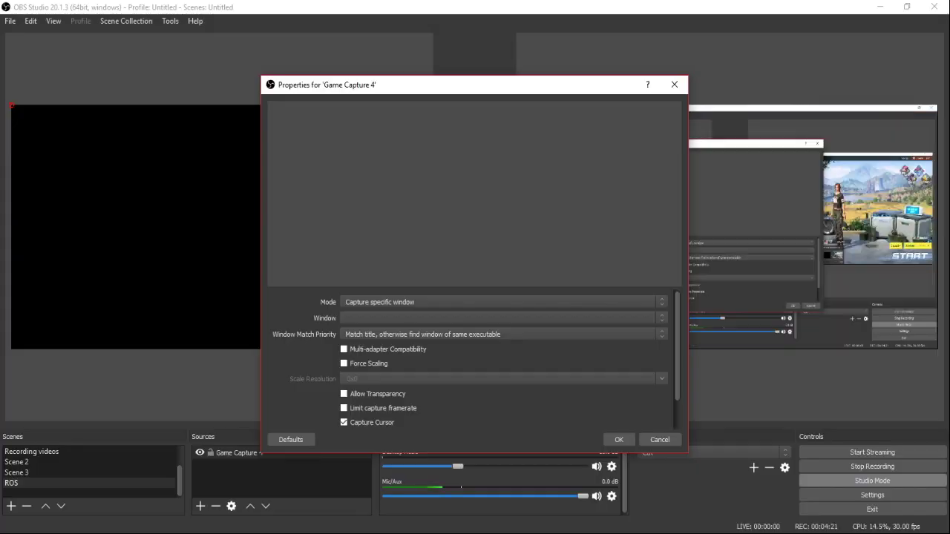
click(422, 484)
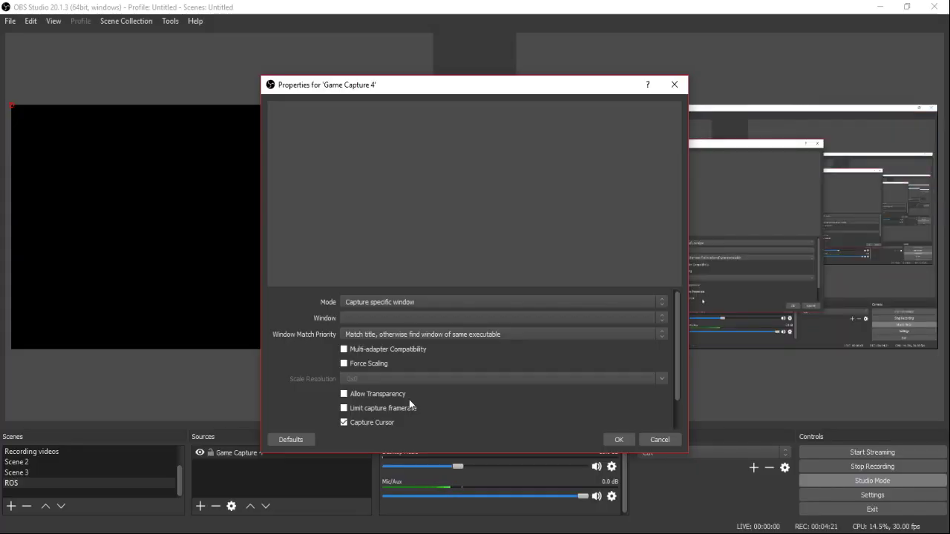
click(411, 318)
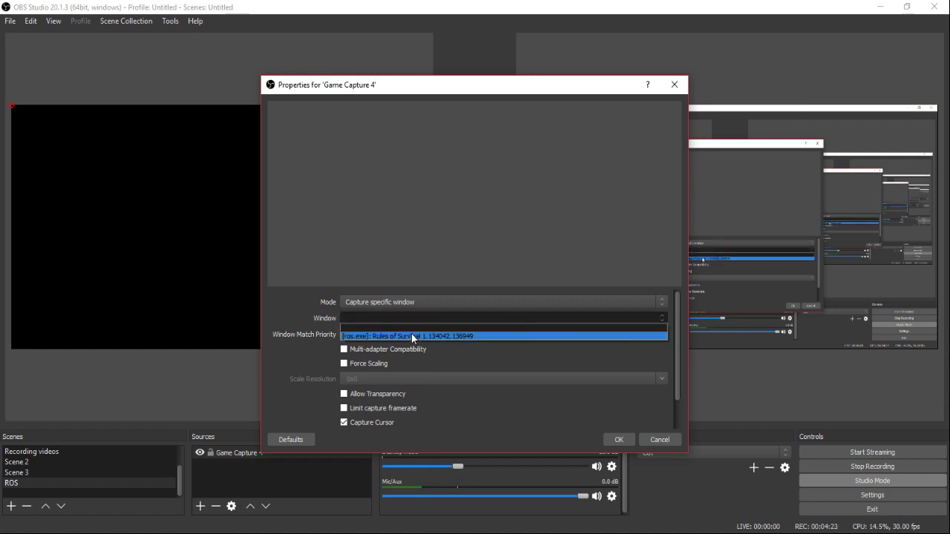
click(413, 337)
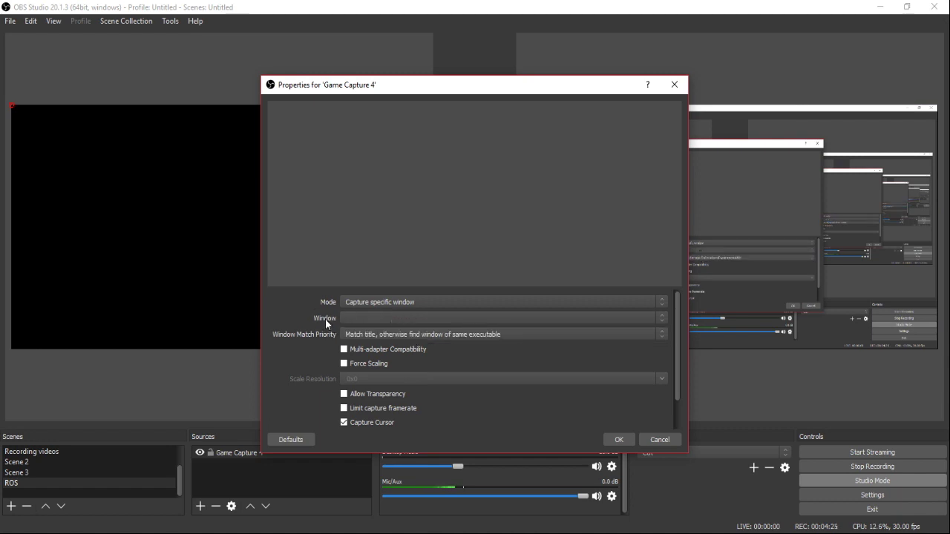
click(350, 319)
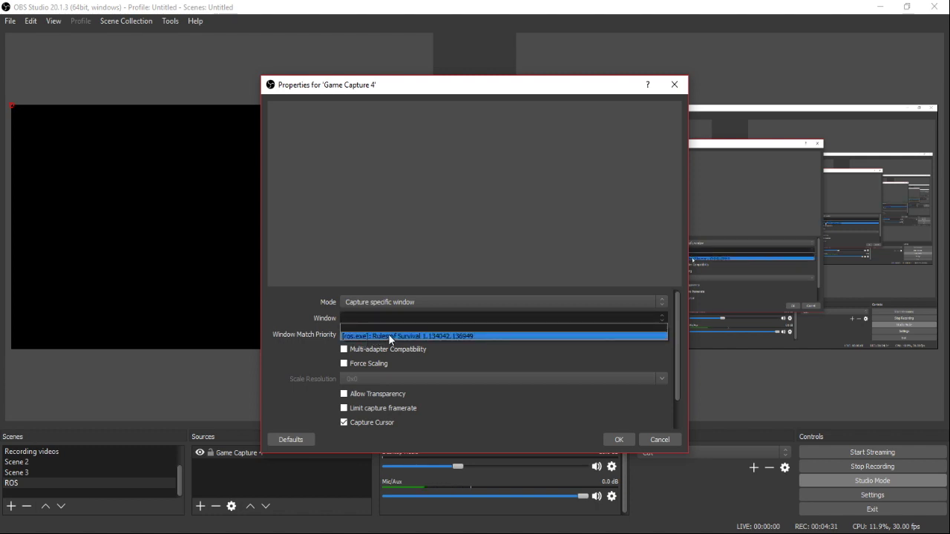
click(393, 337)
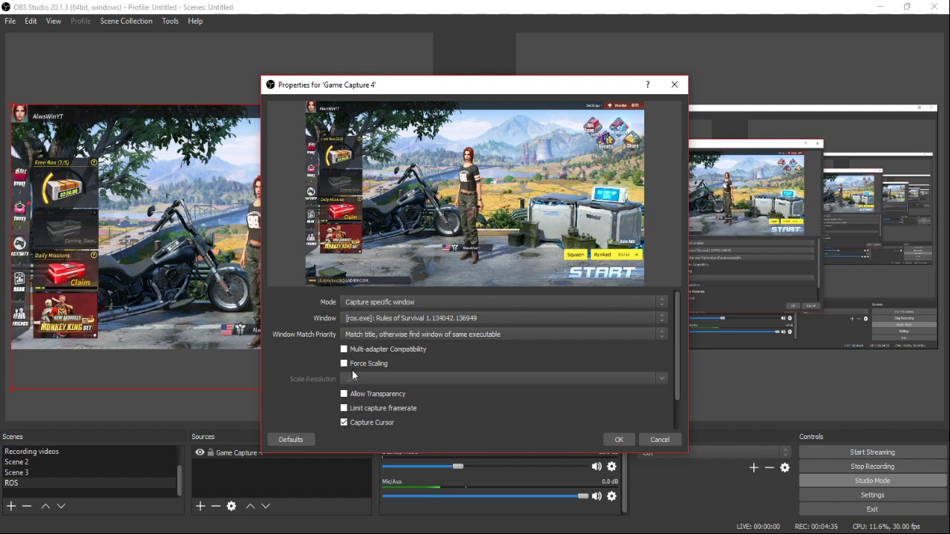
click(344, 422)
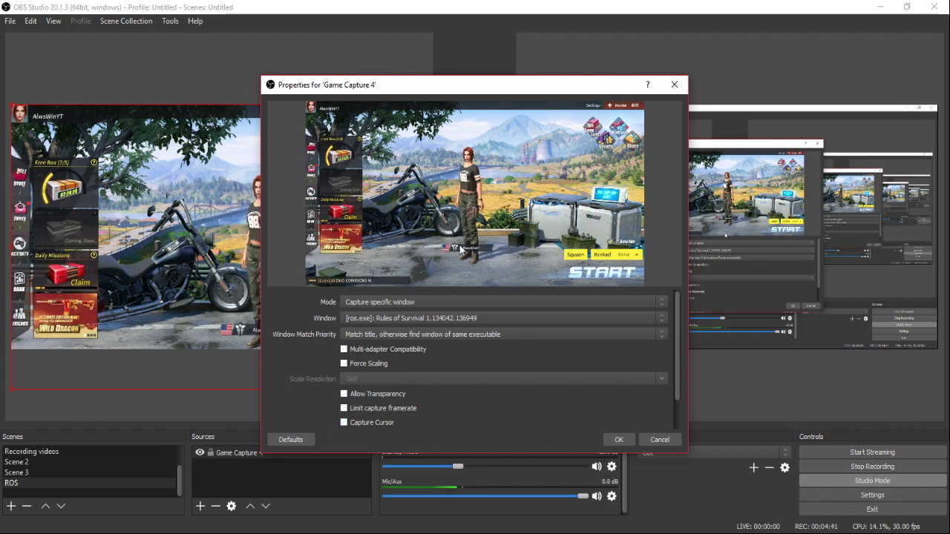
click(345, 423)
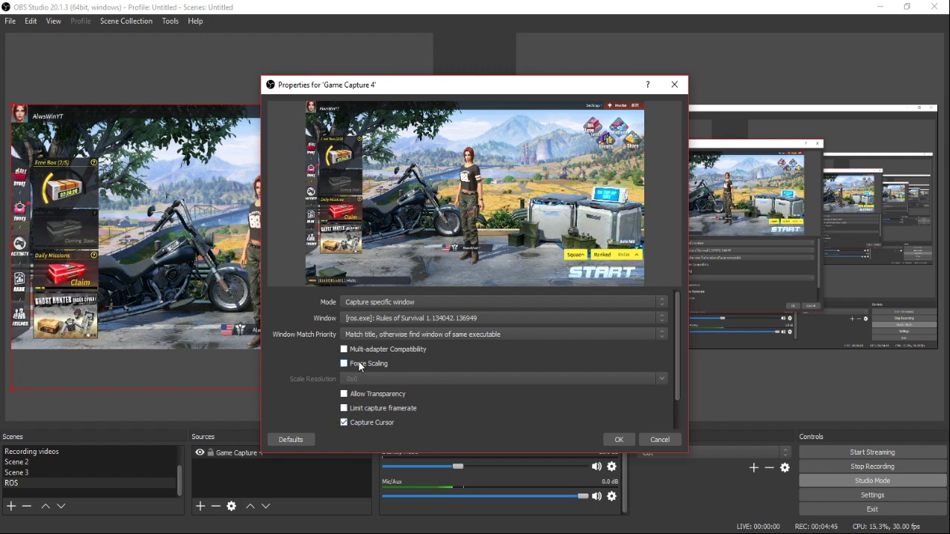
click(619, 439)
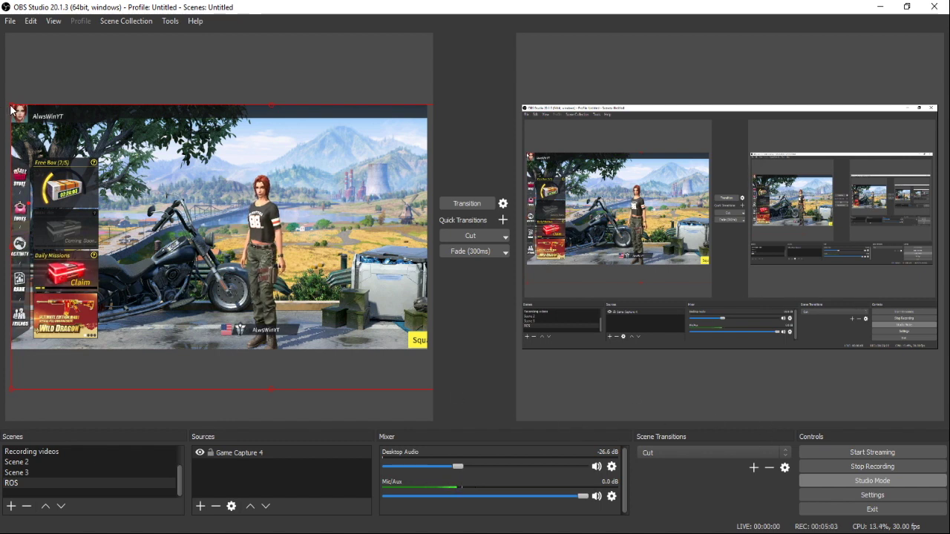
- Drag the game capture's corner handles until it exactly covers the canvas, then deselect it
drag(11, 110, 124, 178)
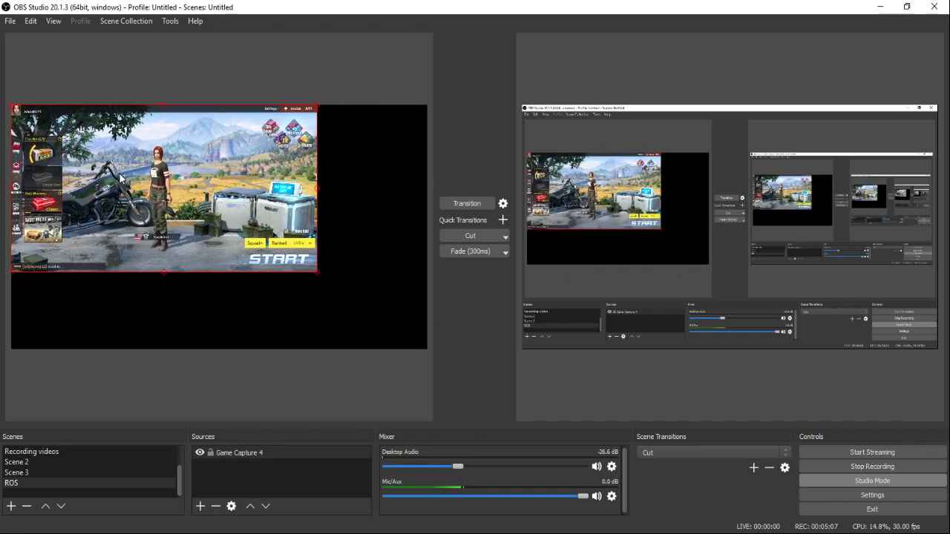
drag(318, 272, 425, 327)
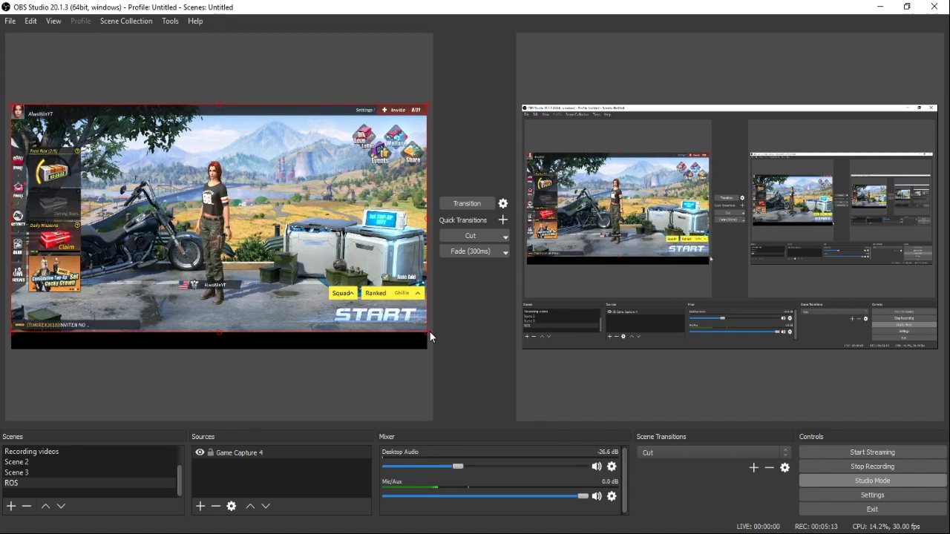
drag(427, 331, 427, 349)
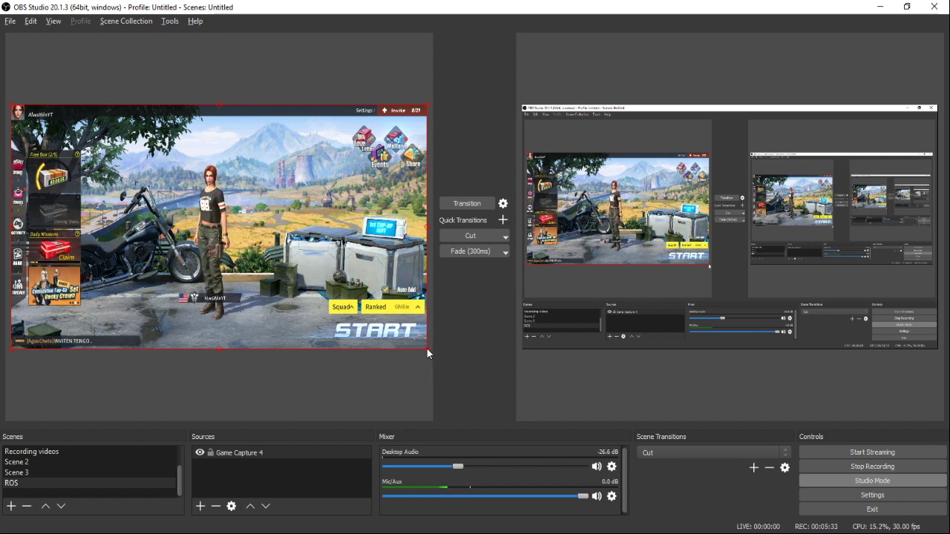
mouse_move(427, 348)
mouse_down()
mouse_move(323, 284)
mouse_move(201, 277)
mouse_move(88, 311)
mouse_move(260, 275)
mouse_move(179, 346)
mouse_move(89, 346)
mouse_move(282, 312)
mouse_move(186, 327)
mouse_move(429, 348)
mouse_up()
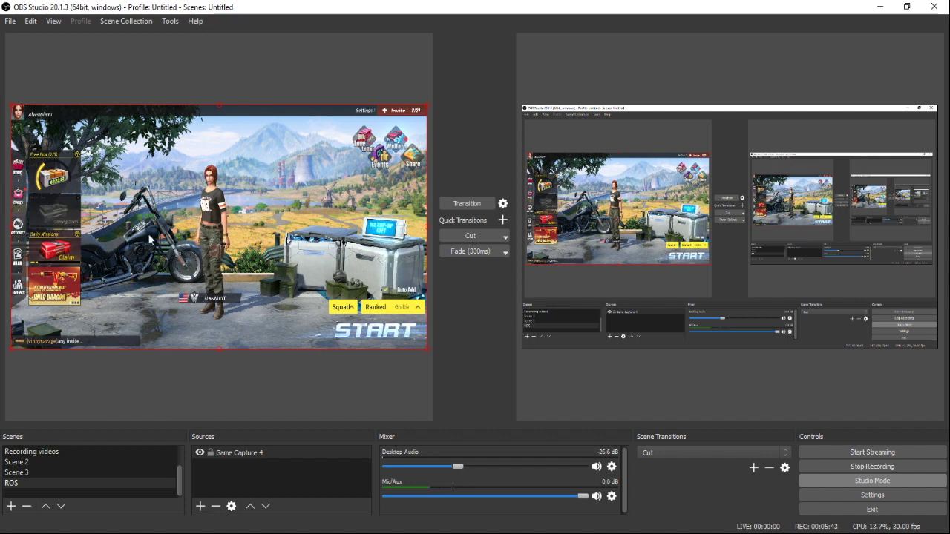
click(149, 354)
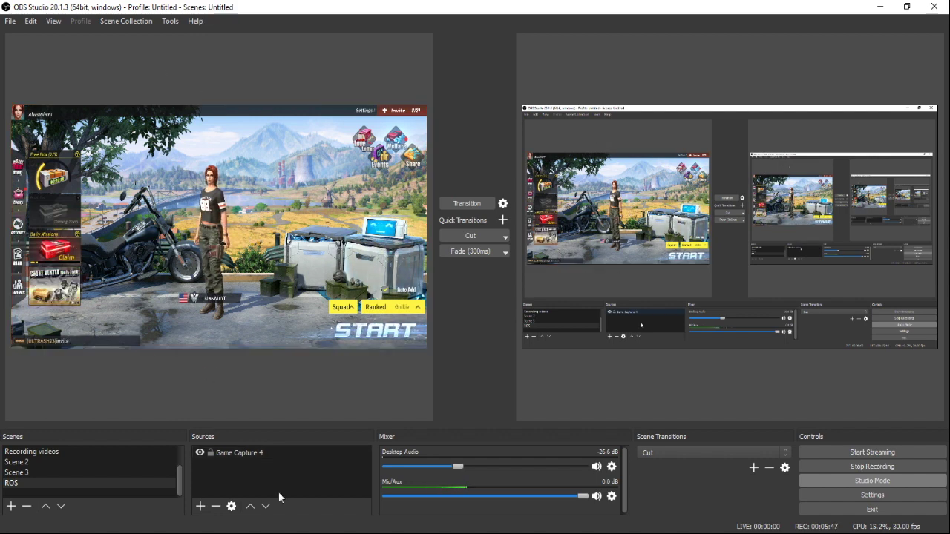
- Bring Firefox forward, switch to the Dashboard - YouTube tab, and open Live Streaming
mouse_move(363, 533)
click(340, 484)
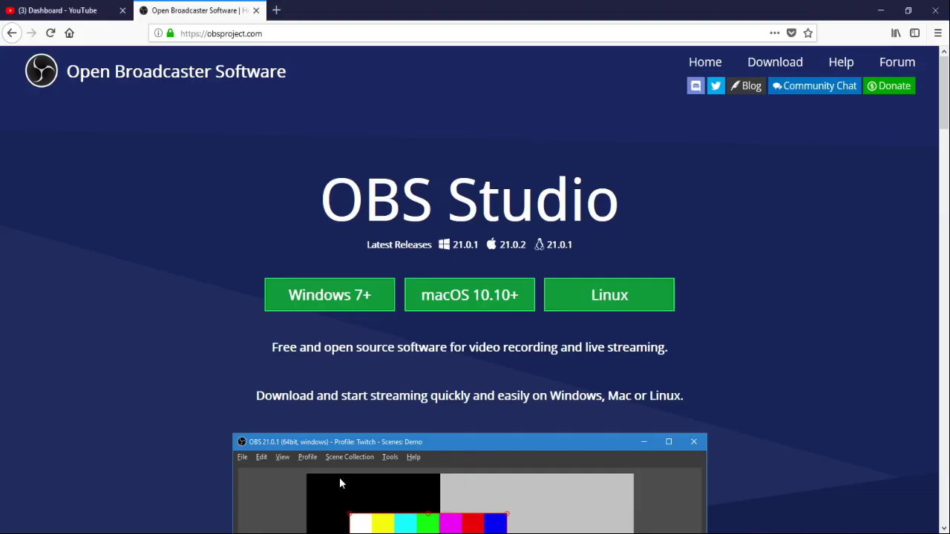
click(62, 12)
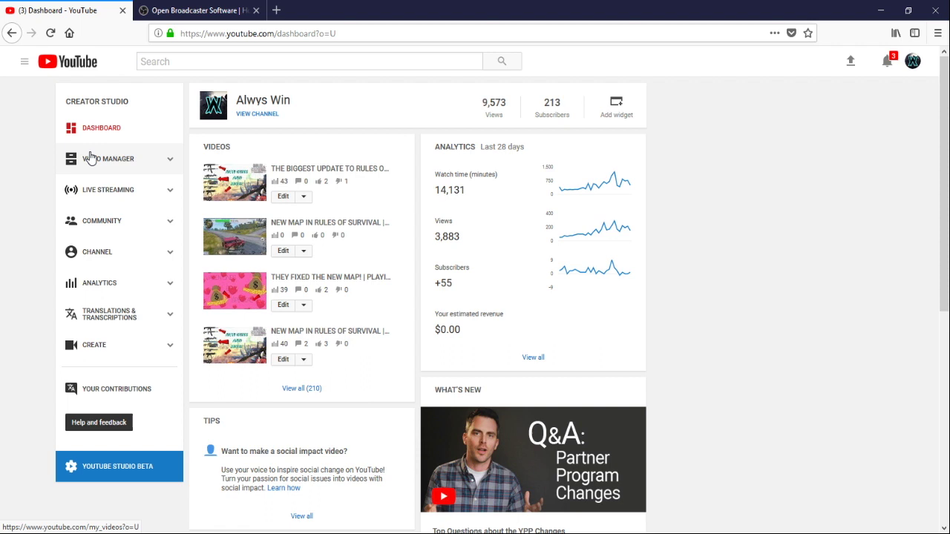
click(119, 194)
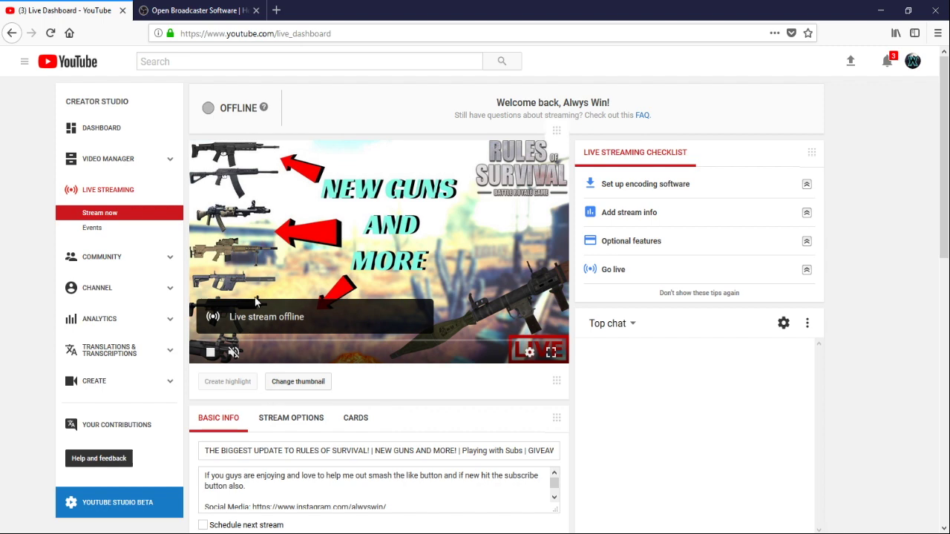
- Scroll down to Basic Info and highlight the game title RULES OF SURVIVAL
scroll(227, 409, down, 3)
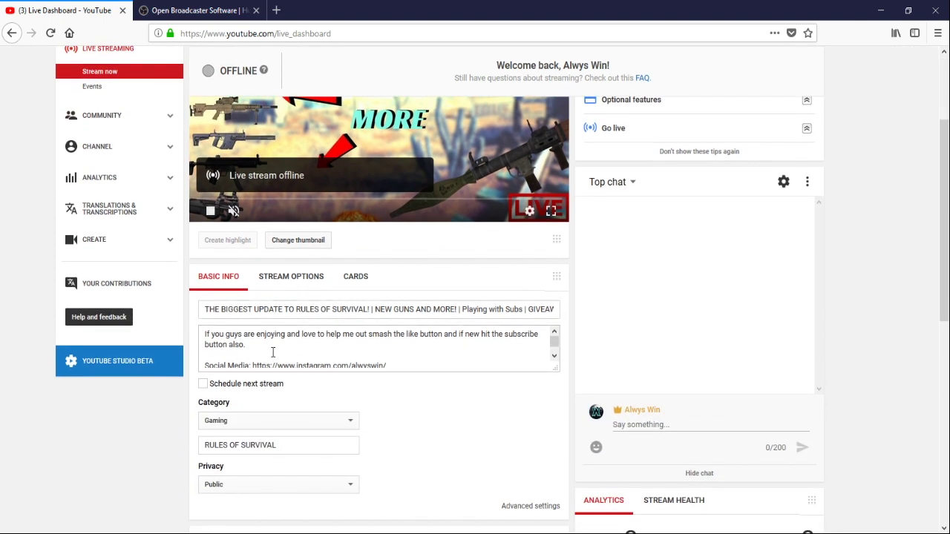
scroll(272, 353, down, 3)
scroll(394, 420, down, 3)
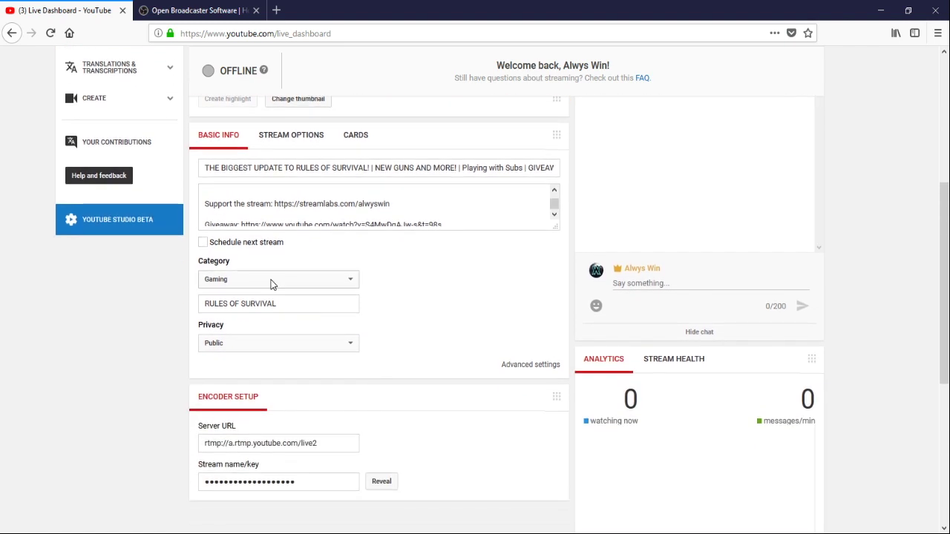
click(274, 305)
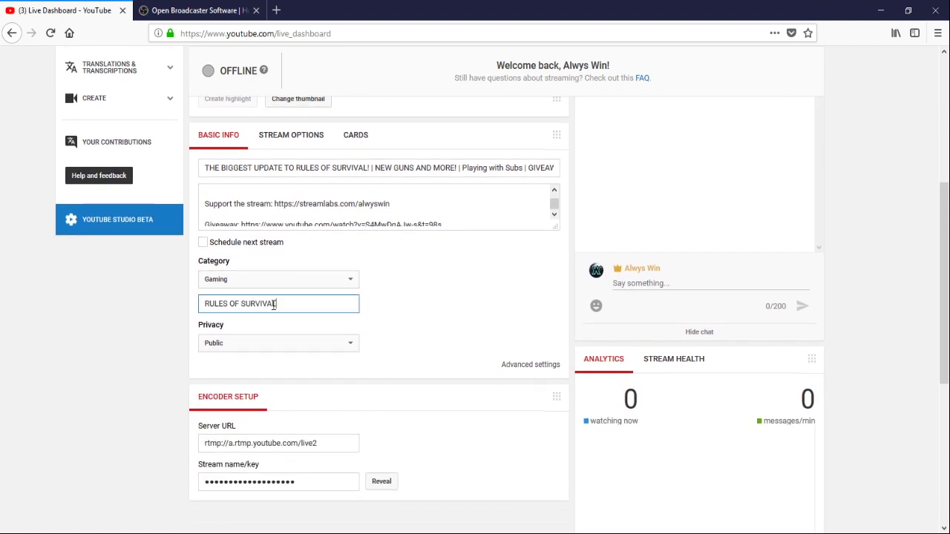
drag(274, 304, 203, 304)
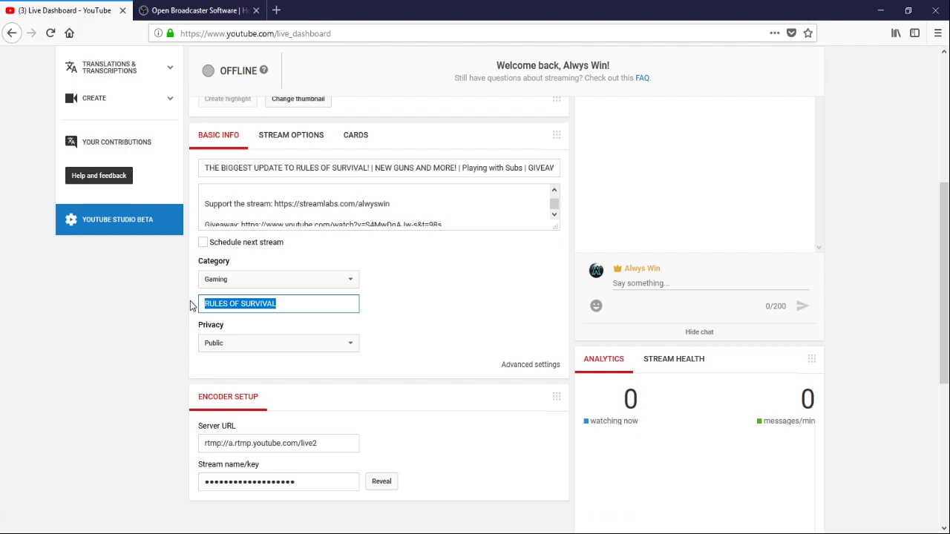
click(190, 307)
- Scroll to Encoder Setup with server URL rtmp://a.rtmp.youtube.com/live2 and highlight the Stream name/key label
scroll(545, 303, up, 3)
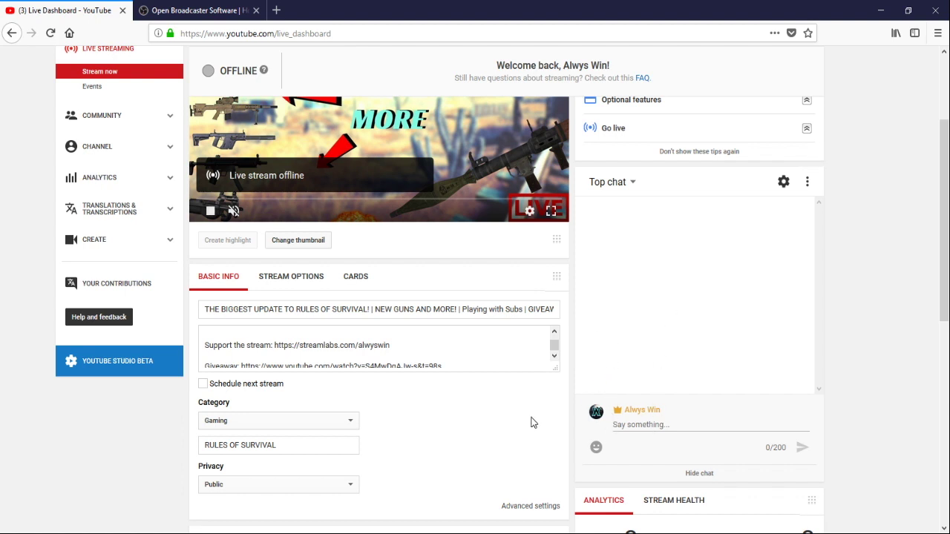
scroll(532, 420, down, 3)
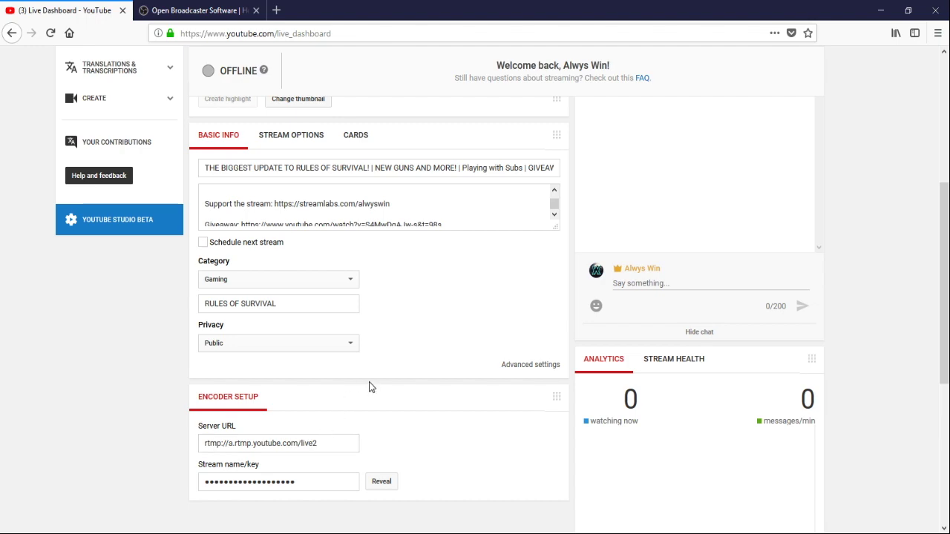
scroll(269, 361, up, 4)
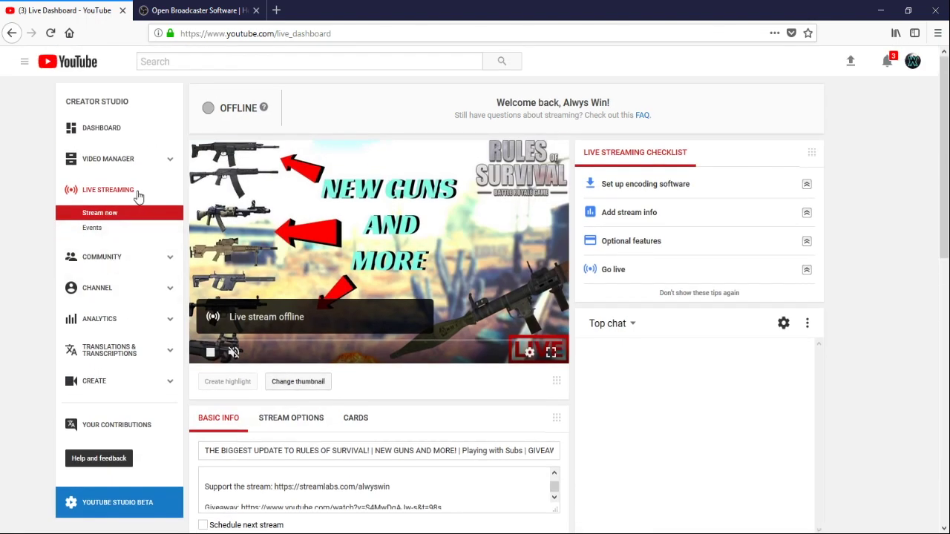
scroll(337, 361, down, 5)
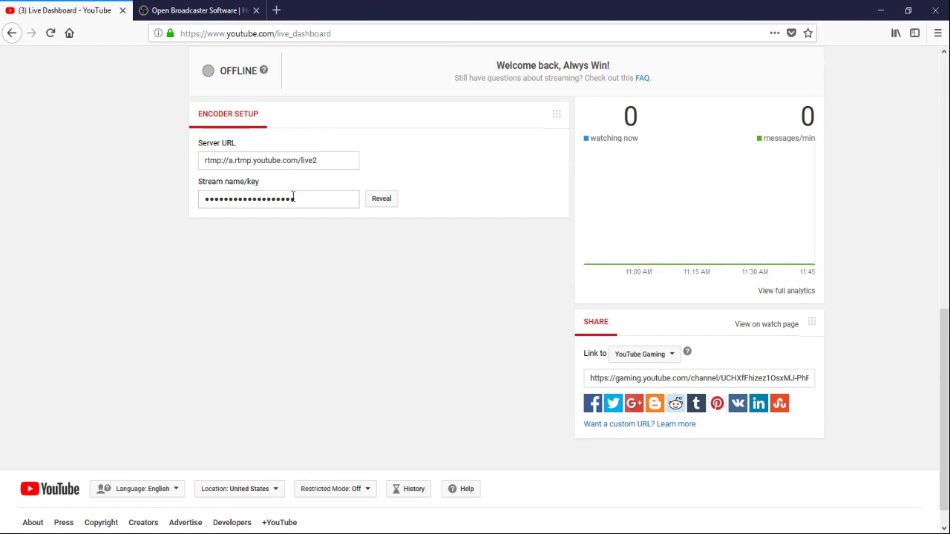
drag(198, 182, 253, 189)
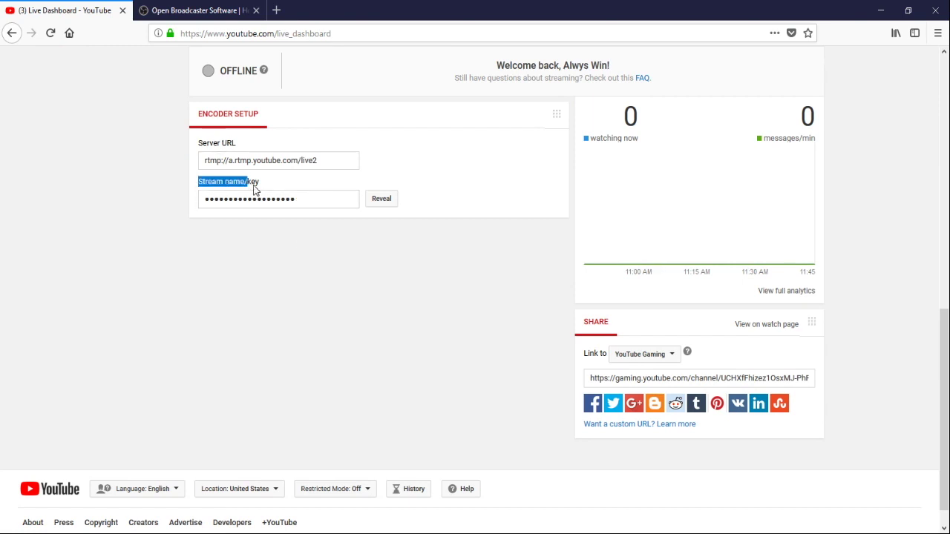
click(276, 181)
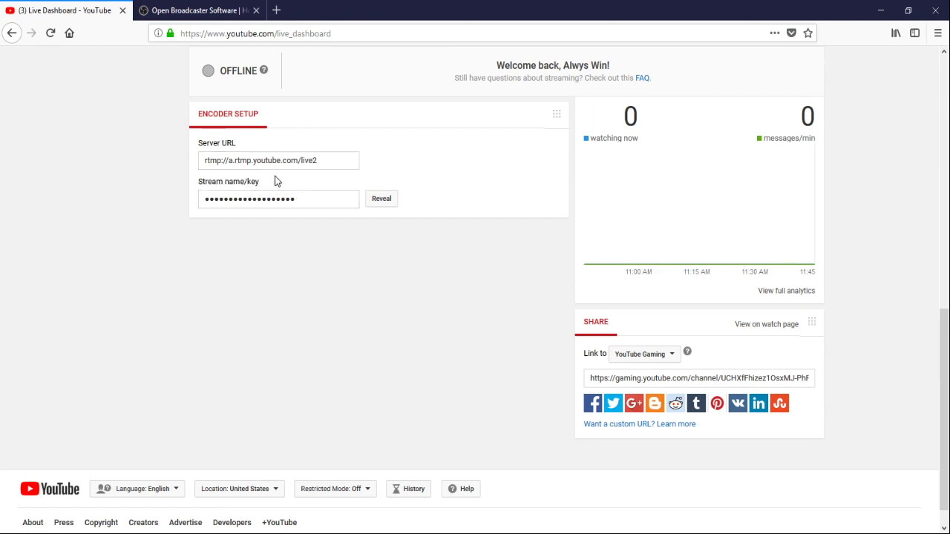